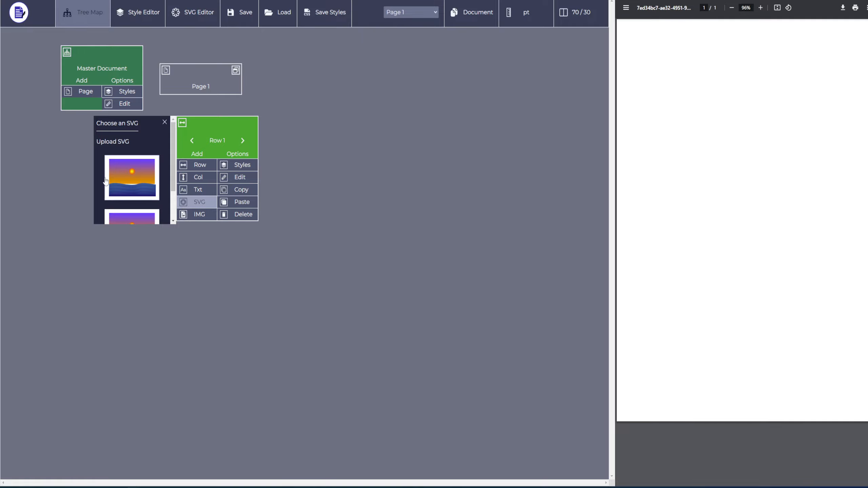
# - Add three sunset SVG images to Row 1 and close the SVG chooser
pyautogui.scroll(-1, 130, 175)
pyautogui.click(128, 179)
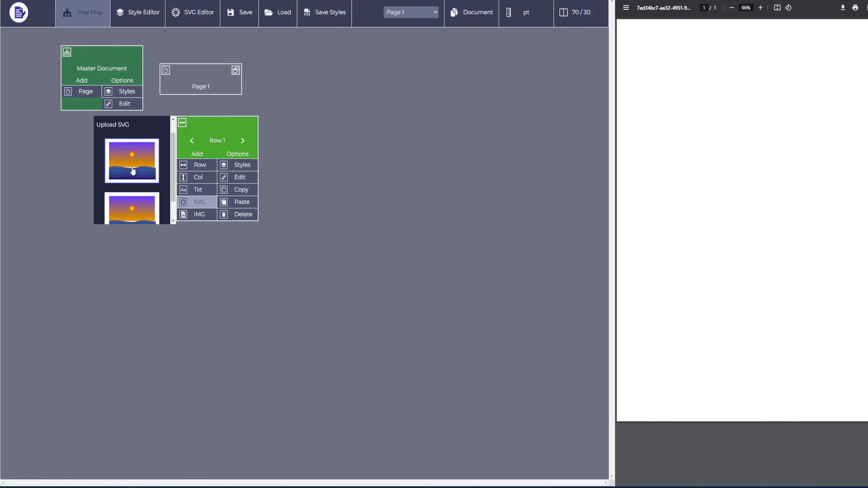
pyautogui.scroll(-1, 129, 185)
pyautogui.click(130, 193)
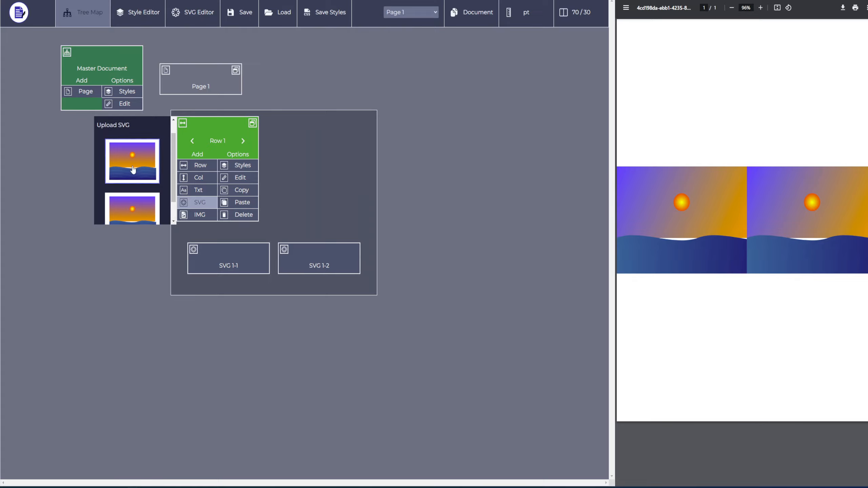
pyautogui.scroll(1, 151, 188)
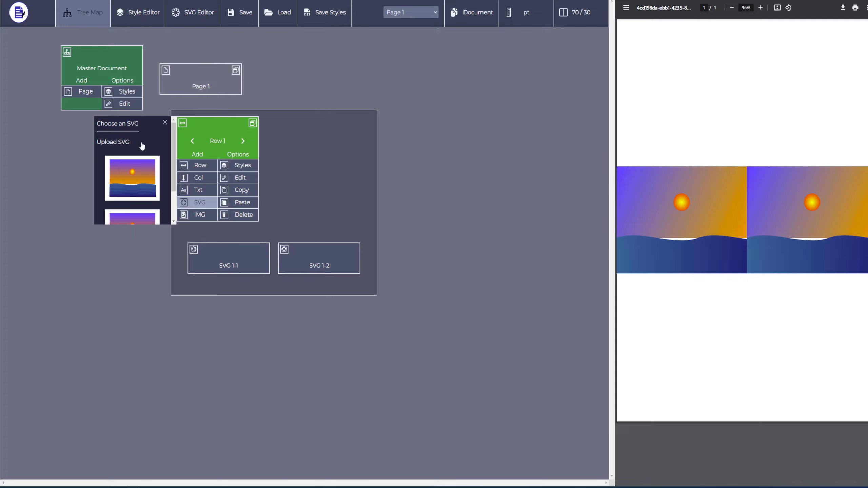
pyautogui.scroll(-2, 136, 187)
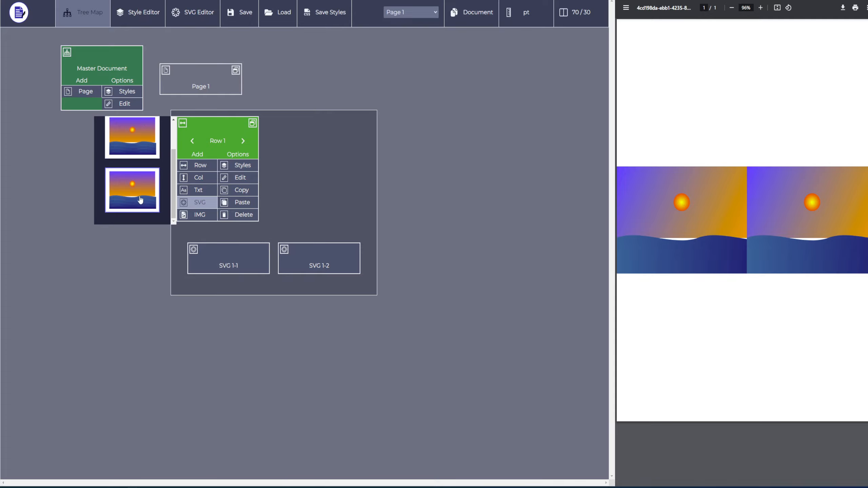
pyautogui.click(136, 168)
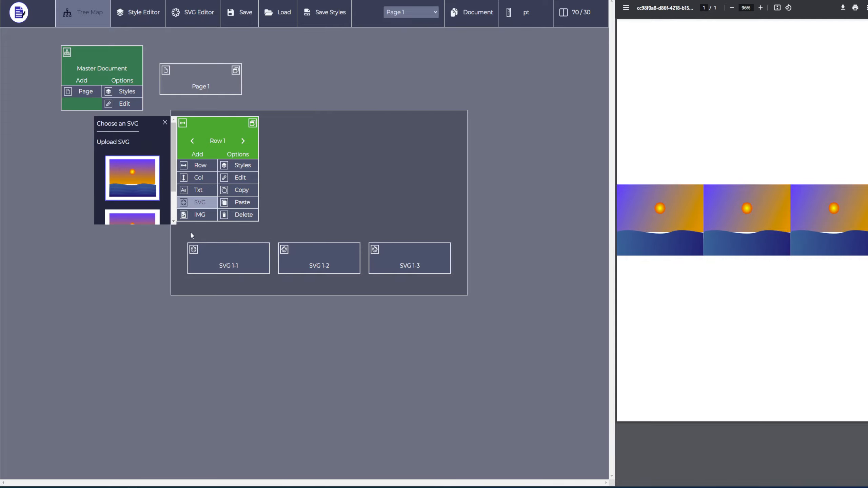
pyautogui.click(164, 128)
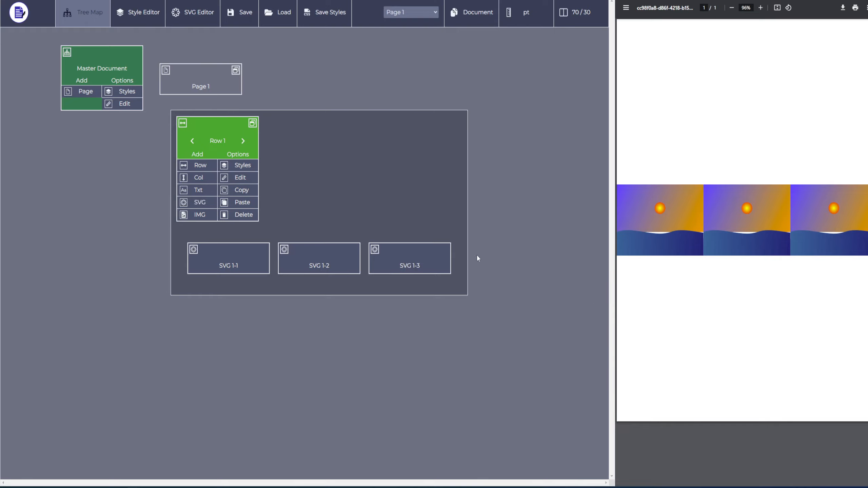
# - Open the sunset SVG in the SVG Editor and apply amber 500 to its sky linear gradient
pyautogui.click(190, 22)
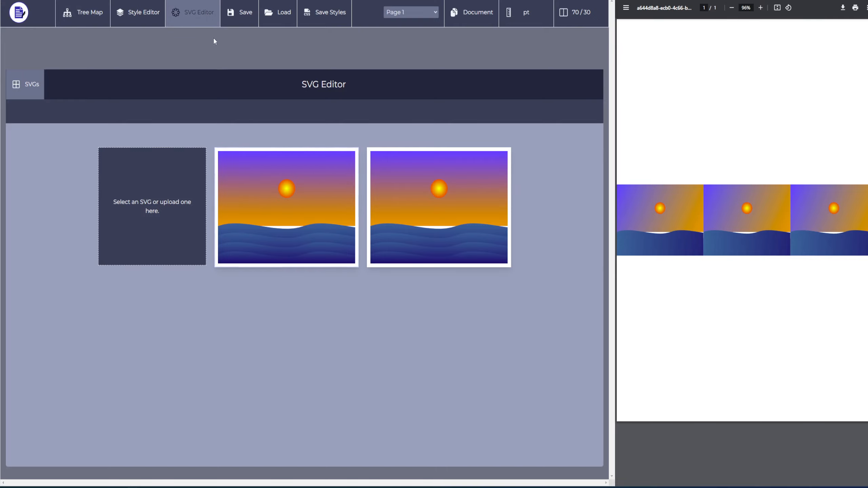
pyautogui.click(275, 210)
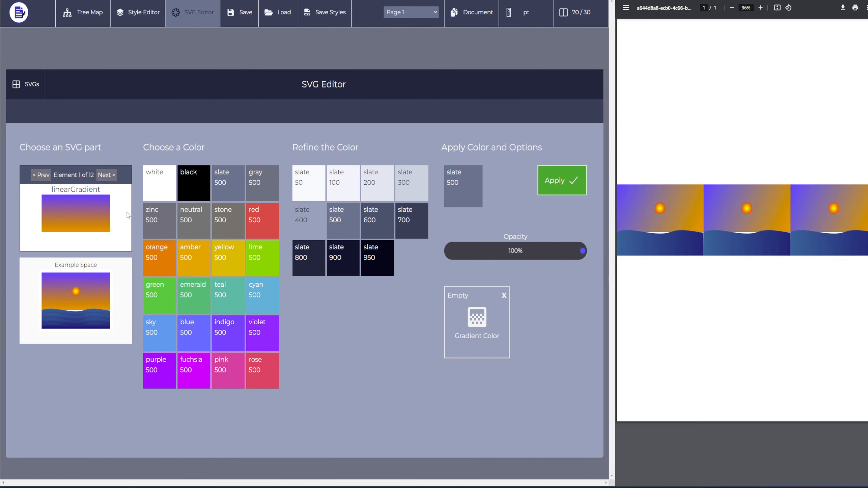
pyautogui.click(106, 174)
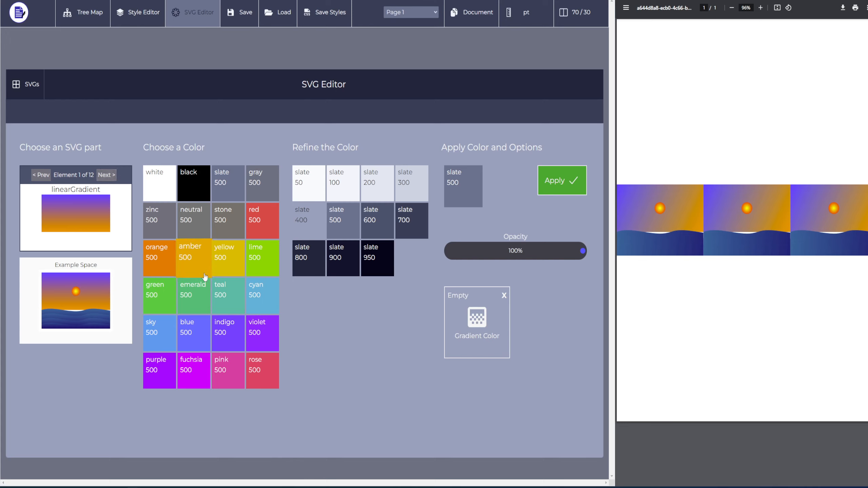
pyautogui.click(199, 250)
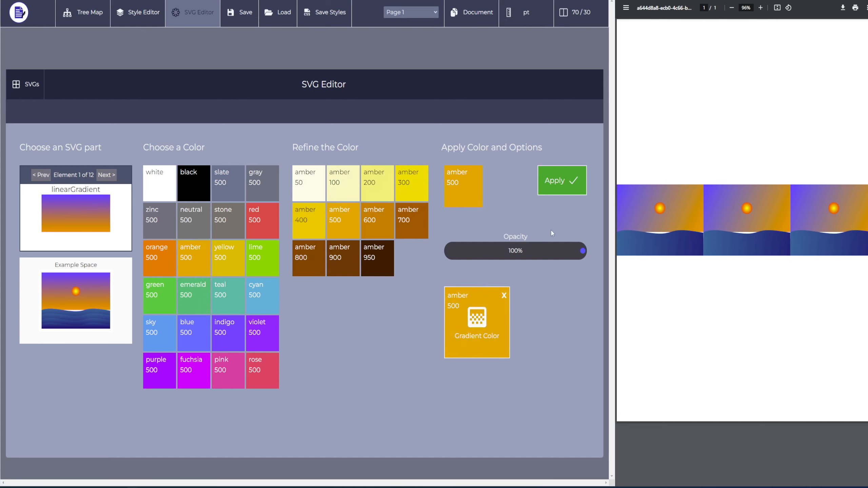
pyautogui.click(565, 184)
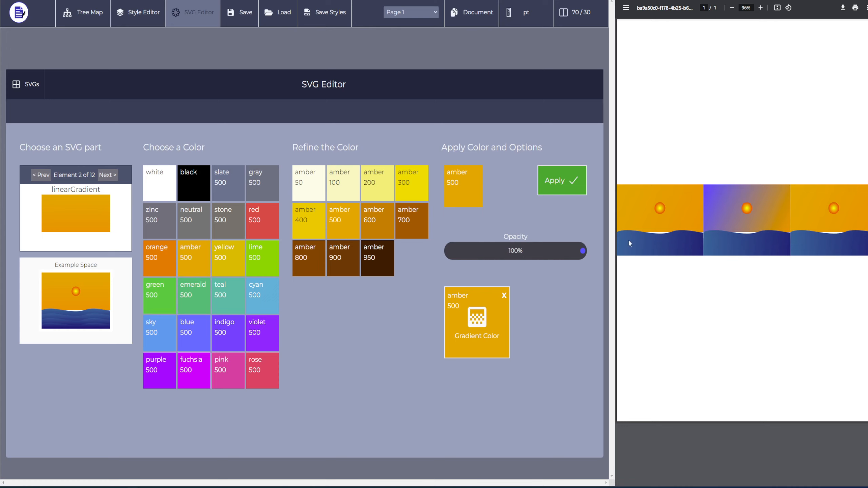
# - Set the sky gradient's second gradient colour to amber 300 and apply it
pyautogui.click(407, 198)
pyautogui.click(484, 306)
pyautogui.click(562, 180)
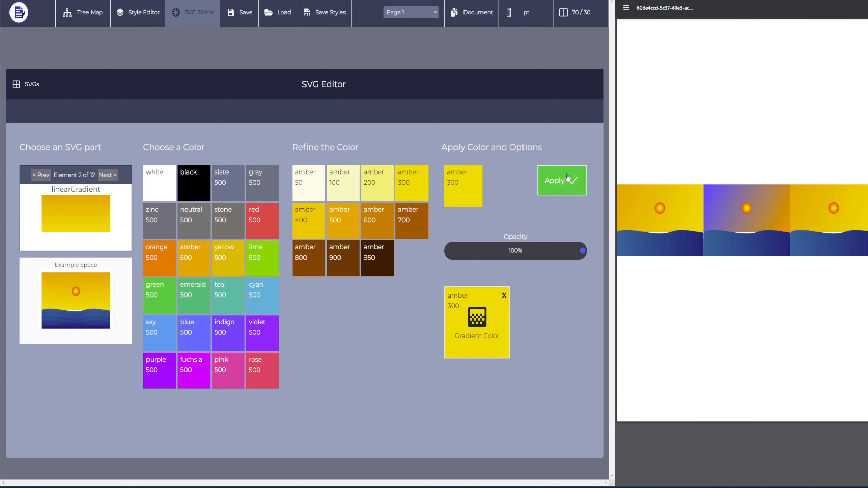
# - Set the sky gradient's second gradient colour to amber 900 and apply it
pyautogui.click(342, 258)
pyautogui.click(476, 323)
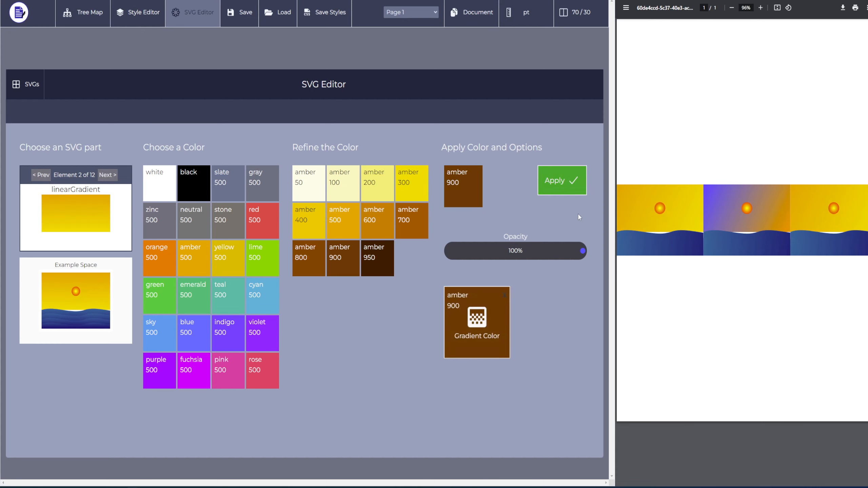
pyautogui.click(562, 181)
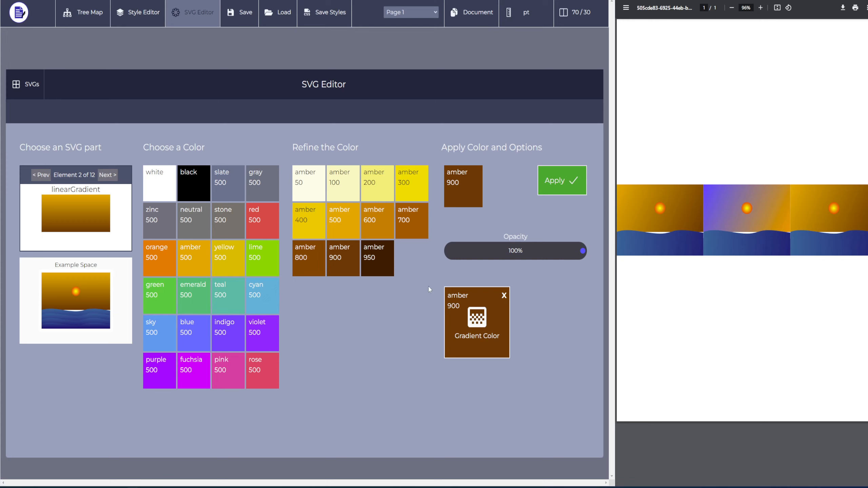
# - Move to the sun's radial gradient and apply white as its gradient colour
pyautogui.click(108, 175)
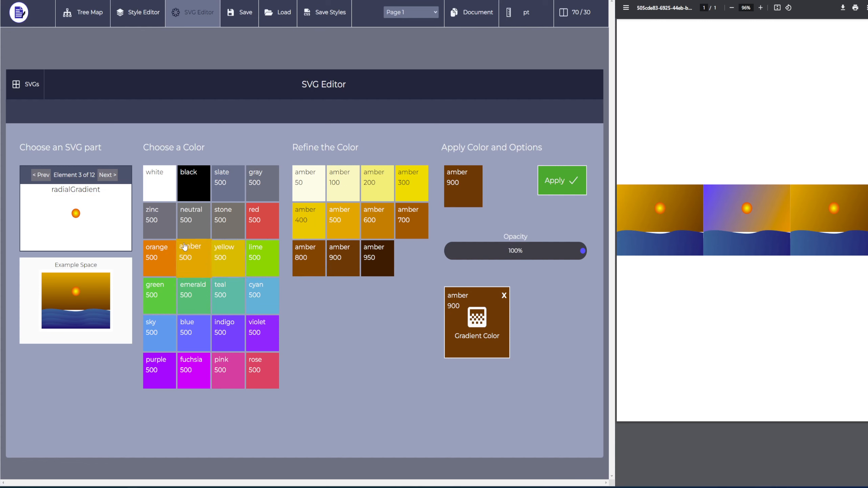
pyautogui.click(171, 195)
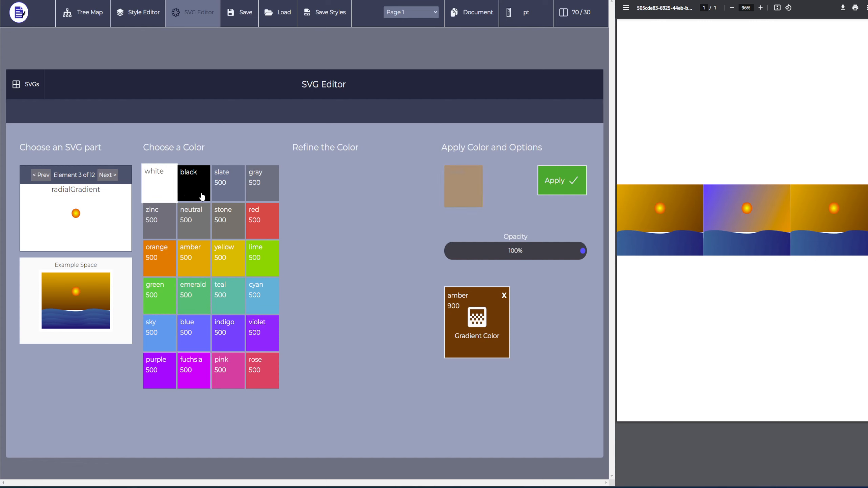
pyautogui.click(458, 303)
pyautogui.click(559, 179)
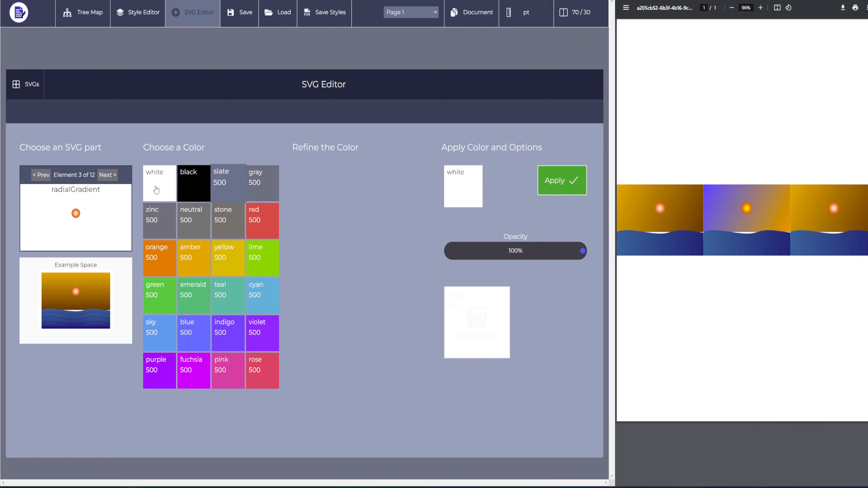
# - Move to the next radial gradient and apply slate 500 as its gradient colour
pyautogui.click(108, 175)
pyautogui.click(238, 181)
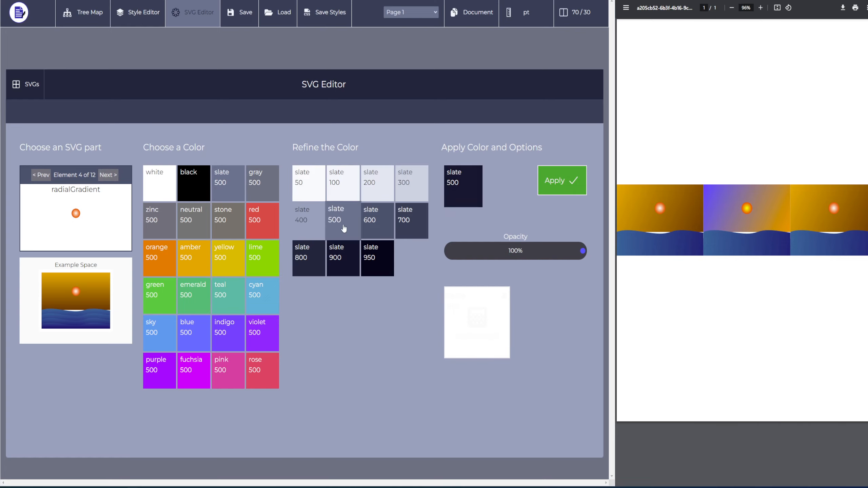
pyautogui.click(494, 316)
pyautogui.click(570, 178)
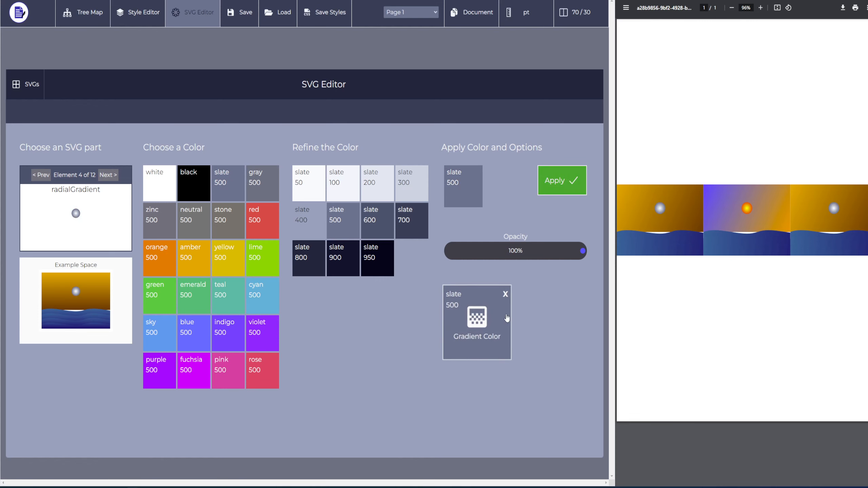
# - Move to element 7, the background rectangle, and apply slate 900 as both its fill and stroke
pyautogui.click(107, 176)
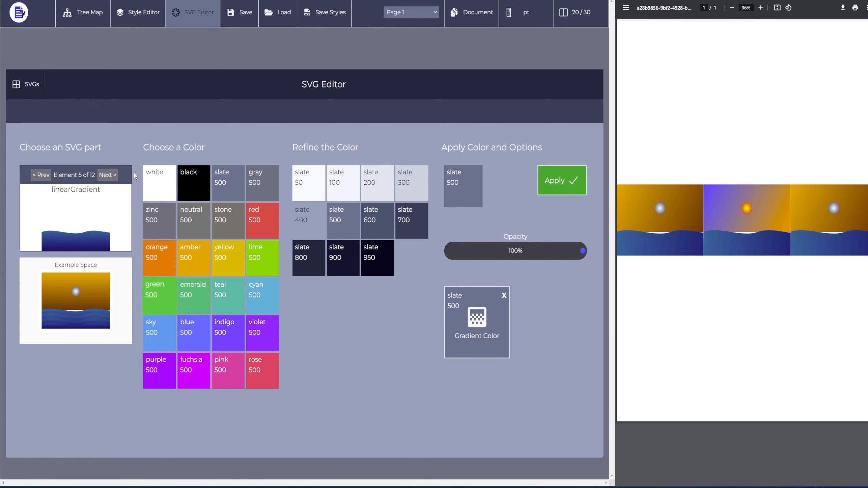
pyautogui.click(107, 176)
pyautogui.click(105, 176)
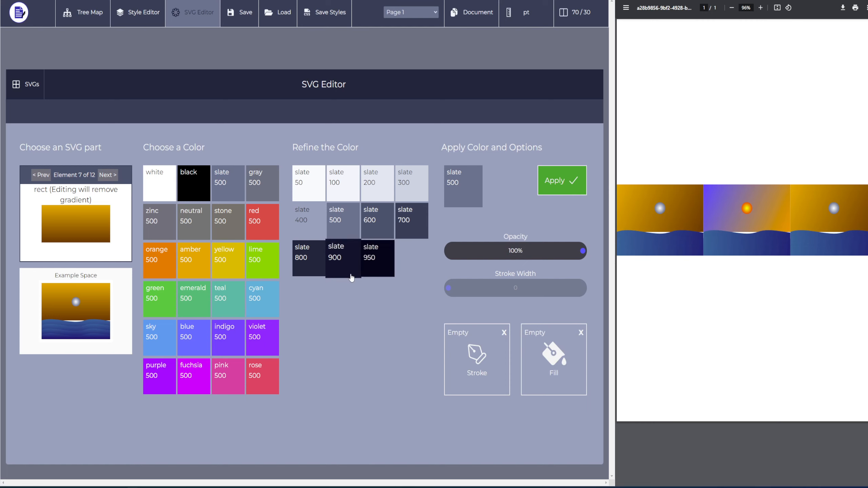
pyautogui.click(335, 260)
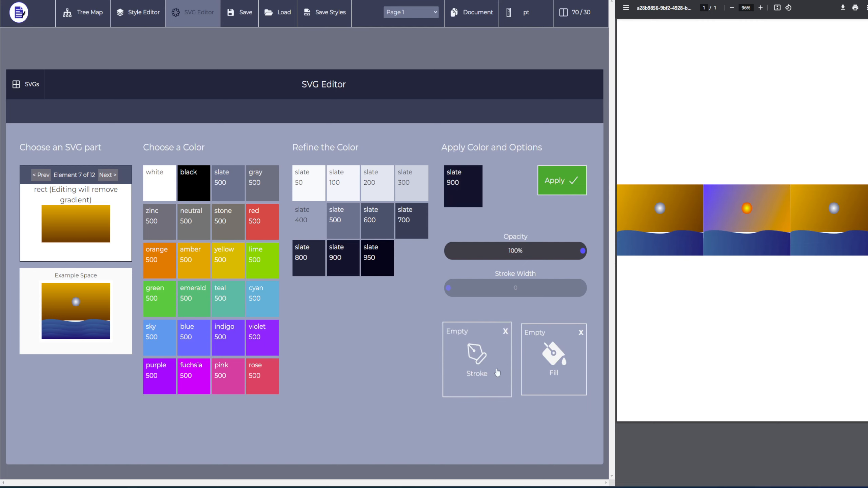
pyautogui.click(552, 356)
pyautogui.click(478, 362)
pyautogui.click(553, 181)
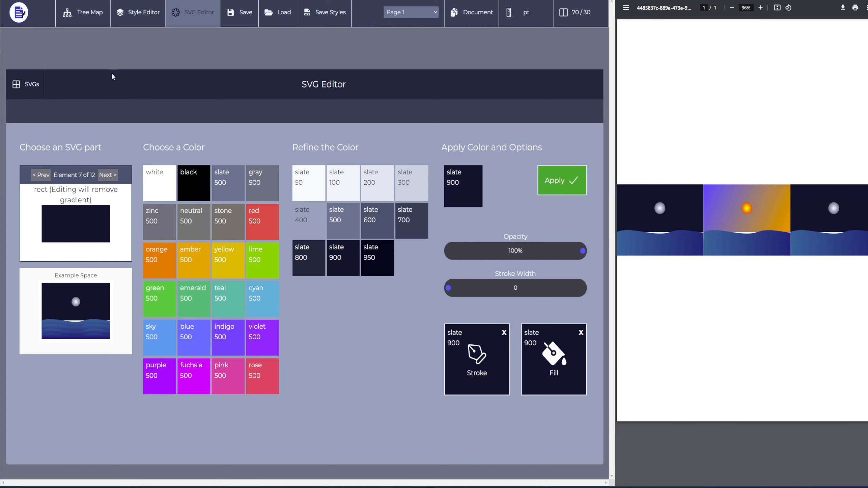
# - Return to the tree map and delete all three SVG elements from Row 1
pyautogui.click(84, 12)
pyautogui.click(416, 267)
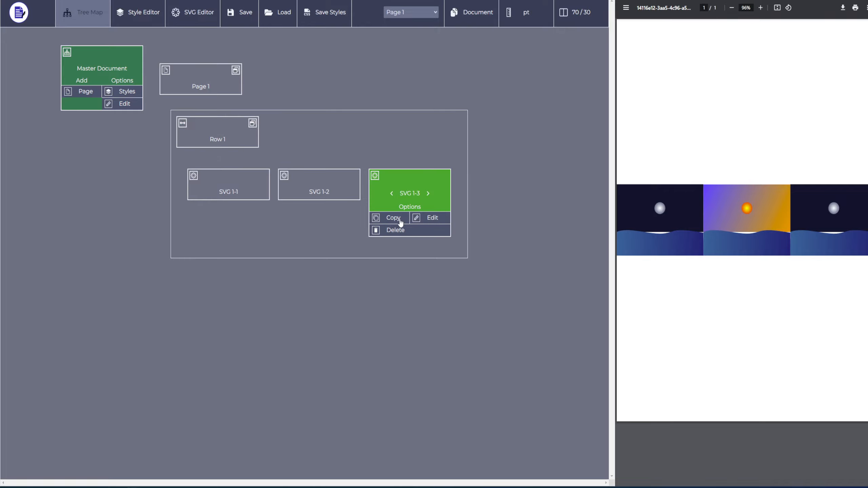
pyautogui.click(397, 229)
pyautogui.write('del')
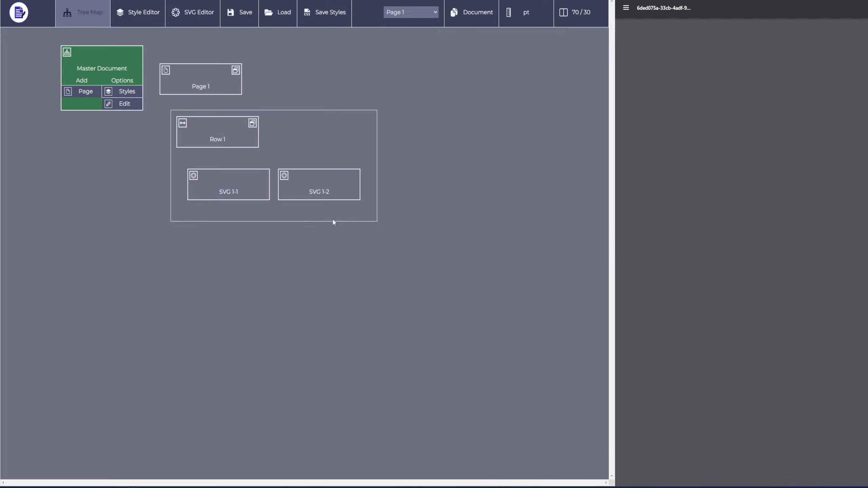
pyautogui.click(333, 193)
pyautogui.click(327, 231)
pyautogui.write('del')
pyautogui.click(248, 197)
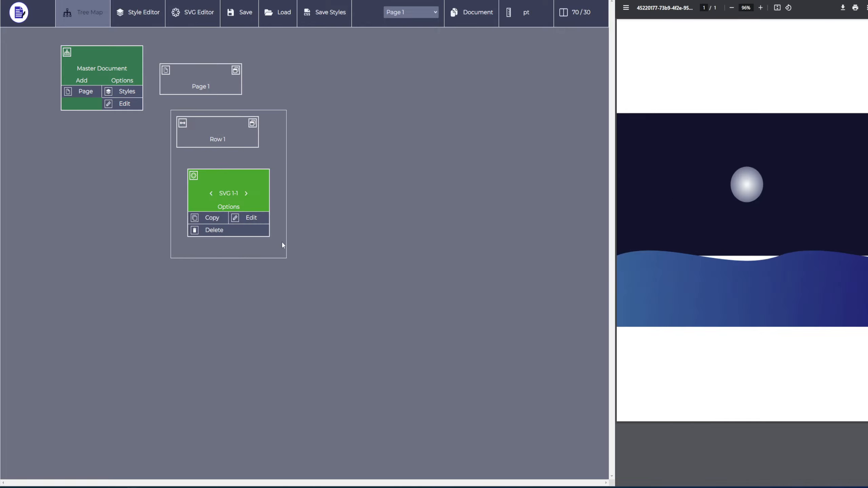
pyautogui.click(208, 232)
pyautogui.write('del')
# - Upload a new SVG file into Row 1's SVG chooser and add the uploaded icon to the row
pyautogui.click(209, 138)
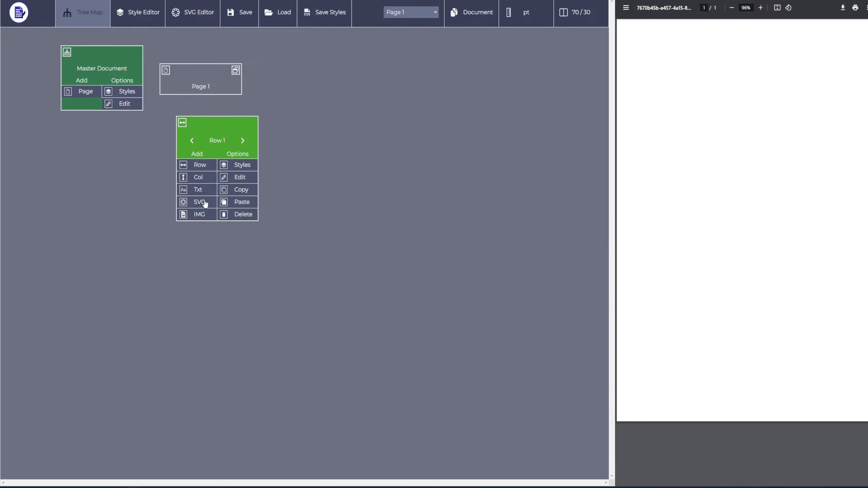
pyautogui.click(202, 203)
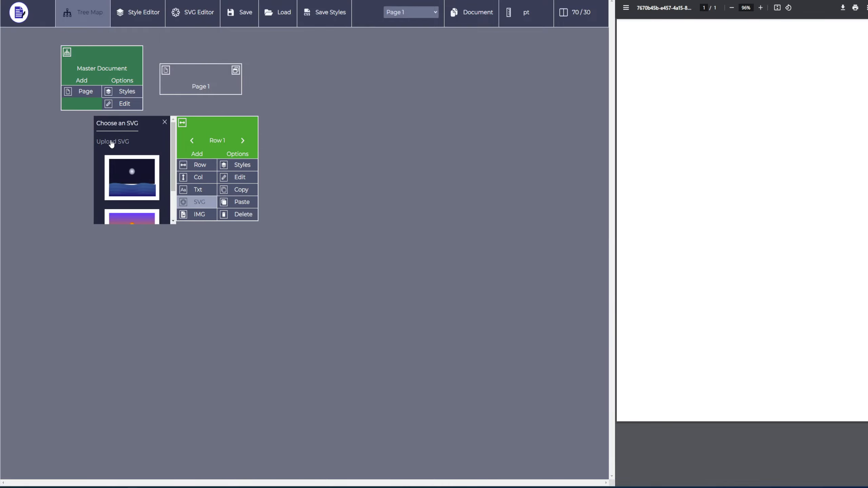
pyautogui.click(112, 141)
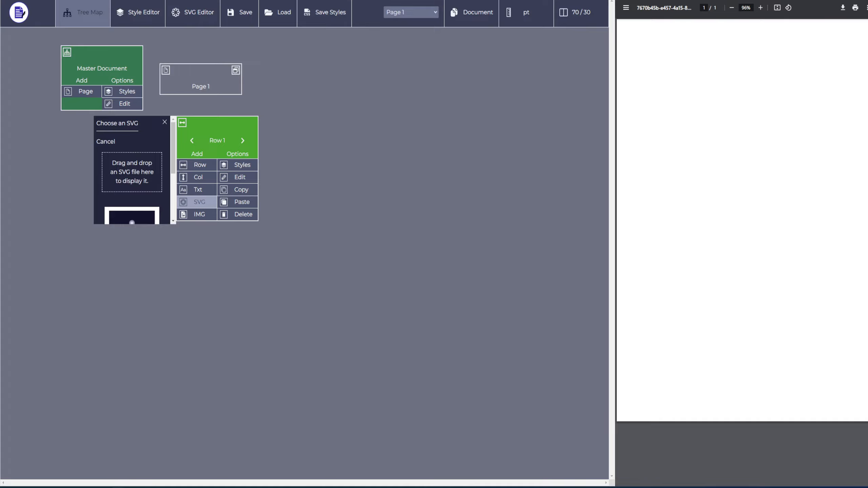
pyautogui.moveTo(2, 192); pyautogui.dragTo(131, 176)
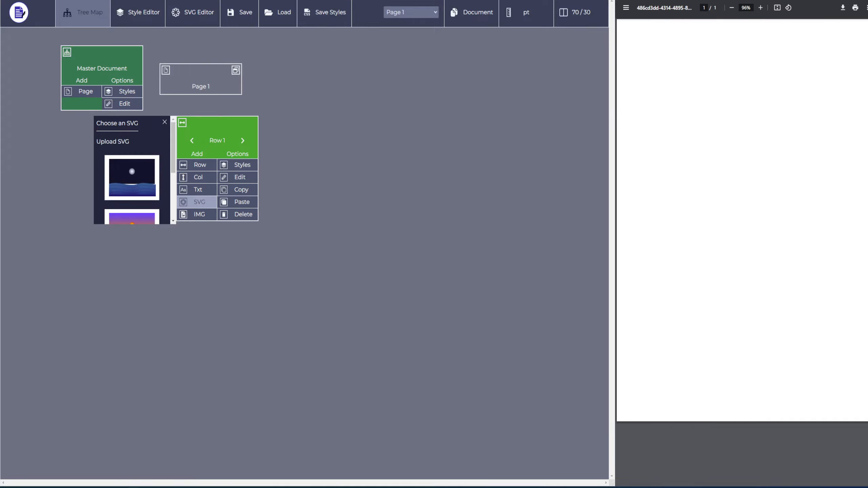
pyautogui.scroll(-3, 108, 177)
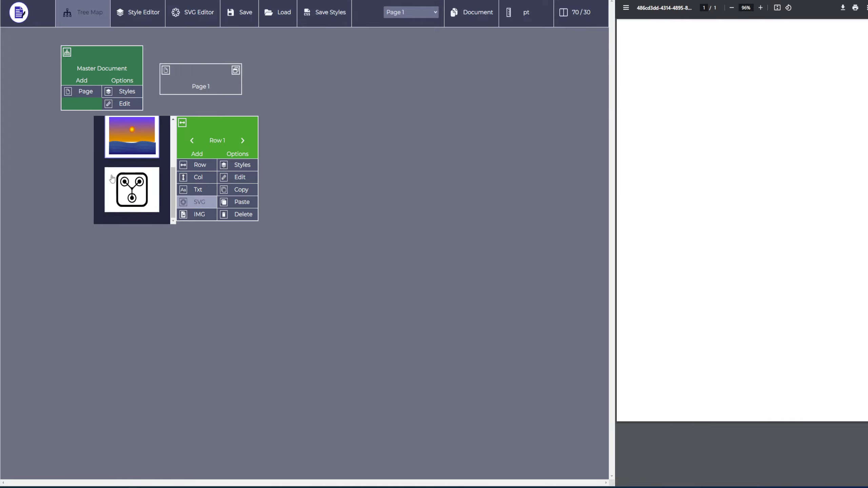
pyautogui.click(132, 197)
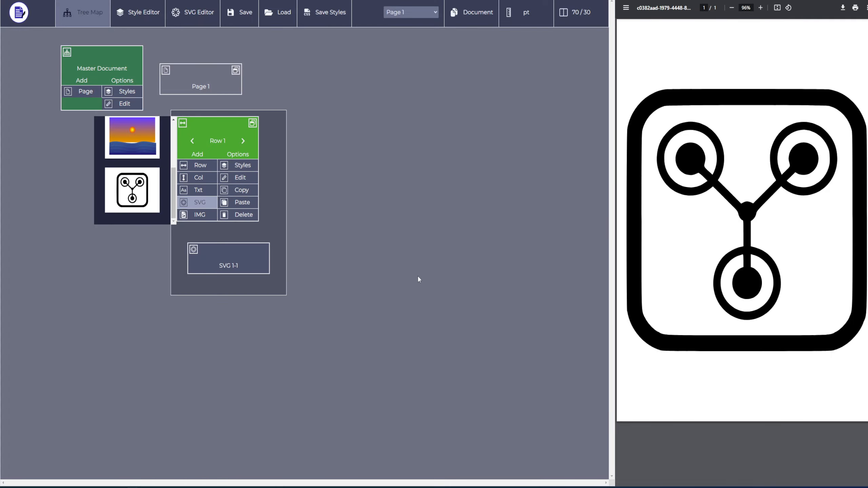
# - Open the uploaded icon in the SVG Editor and apply a slate 900 stroke and slate 100 fill to its outer frame element
pyautogui.click(192, 12)
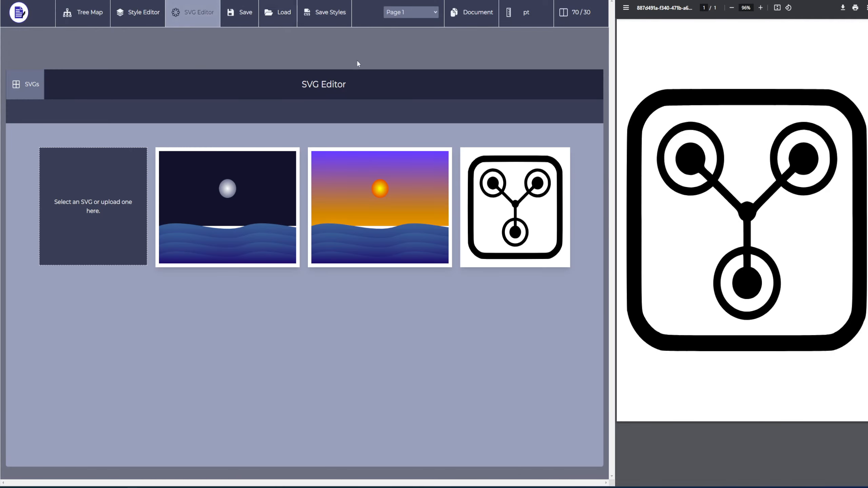
pyautogui.click(528, 202)
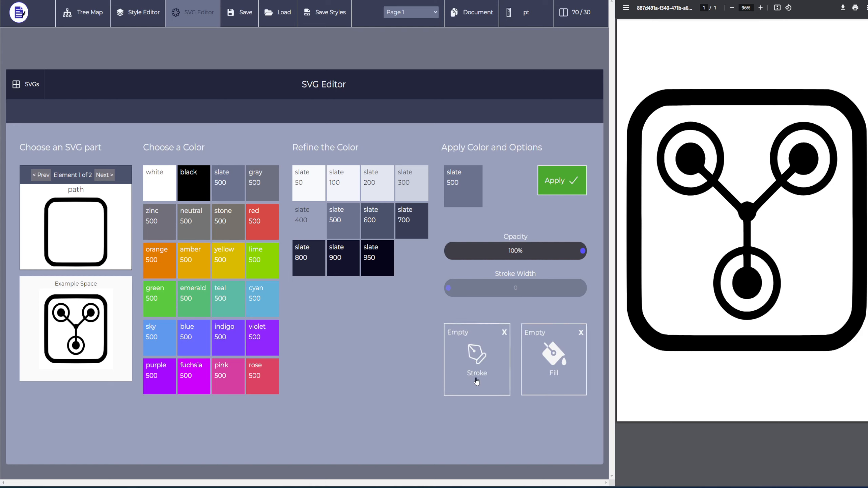
pyautogui.click(340, 266)
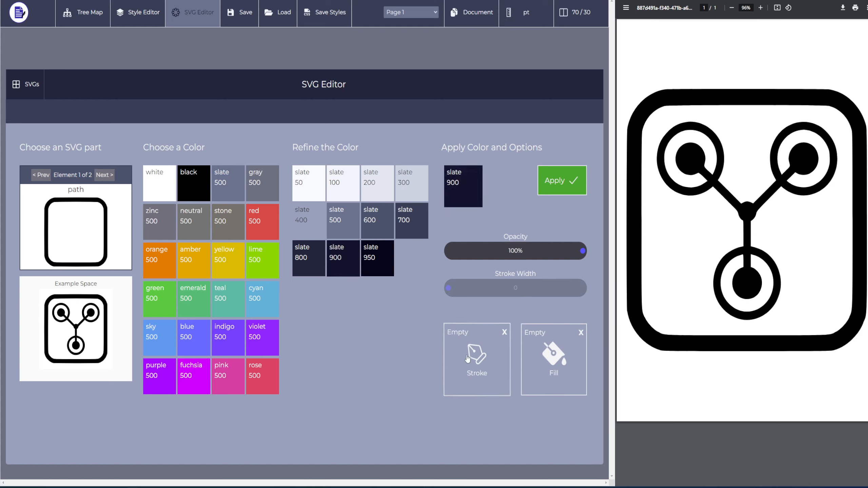
pyautogui.click(477, 356)
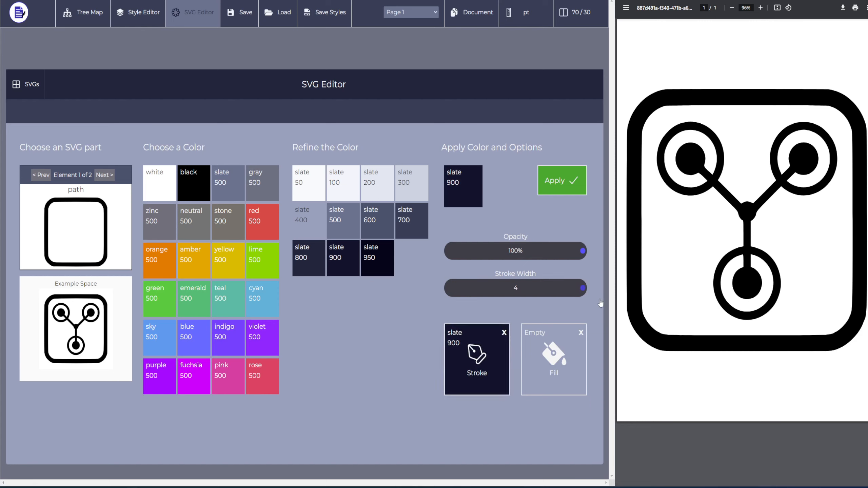
pyautogui.click(342, 189)
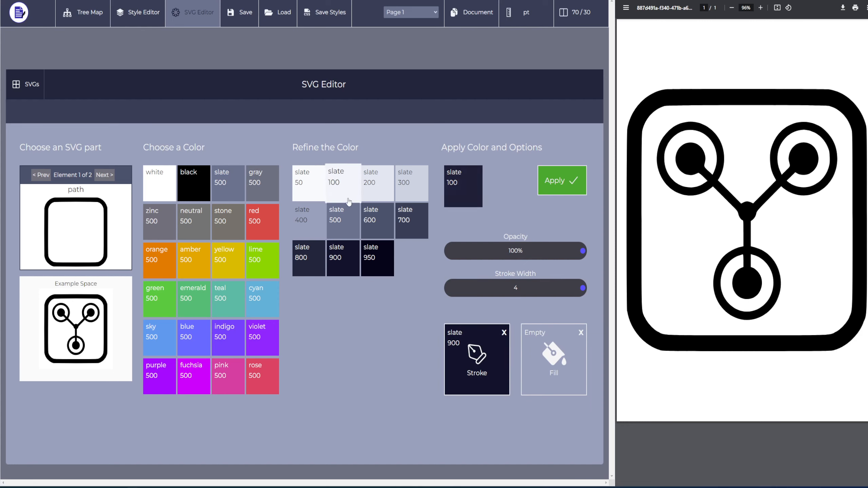
pyautogui.click(556, 381)
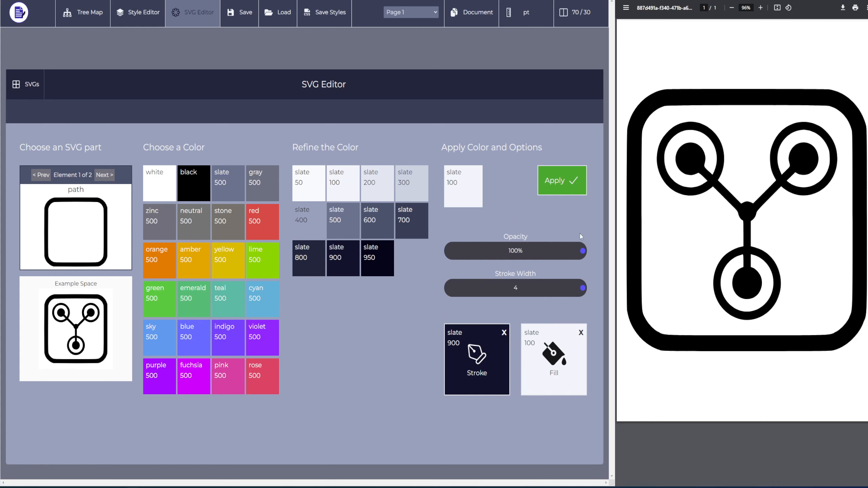
pyautogui.click(559, 183)
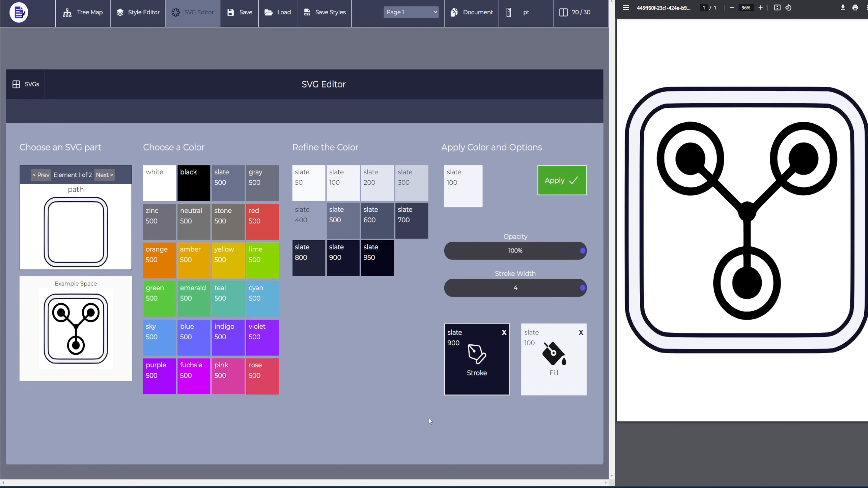
# - Change the outer frame's fill colour to slate 300 and apply it
pyautogui.click(319, 230)
pyautogui.click(383, 190)
pyautogui.click(410, 187)
pyautogui.click(555, 369)
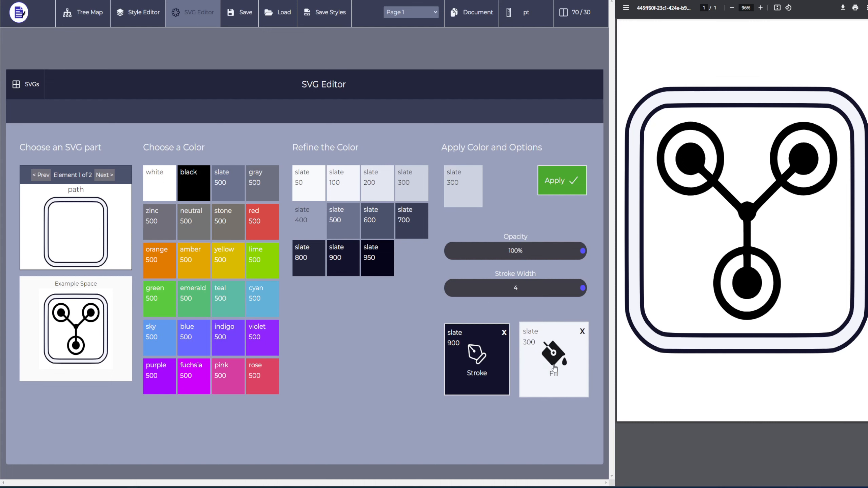
pyautogui.click(561, 180)
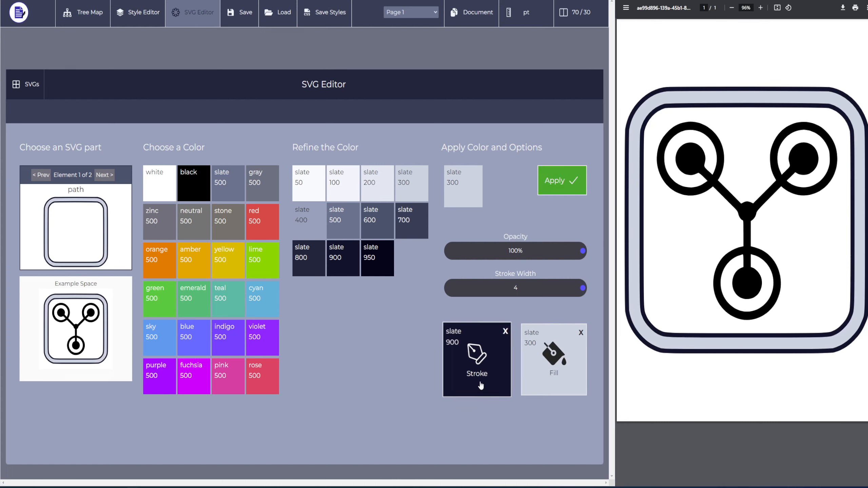
# - Move to element 2, the inner path, and apply the slate 900 stroke and slate 300 fill with stroke width reduced to 1
pyautogui.click(104, 176)
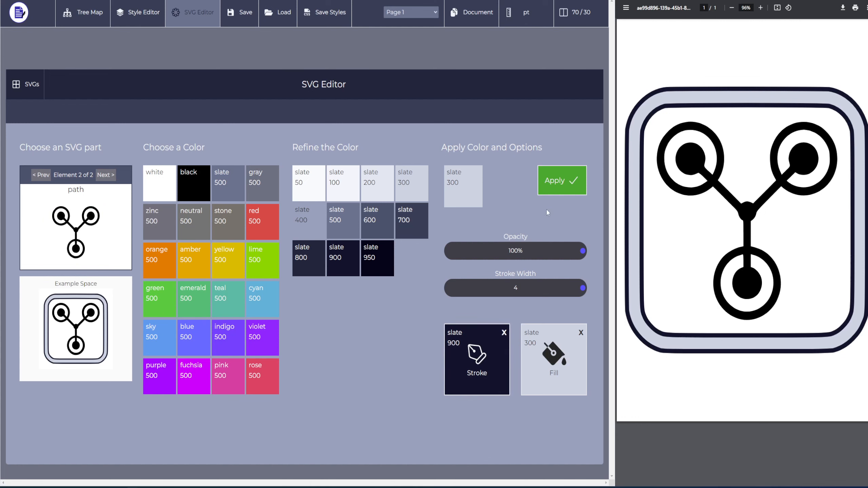
pyautogui.click(576, 182)
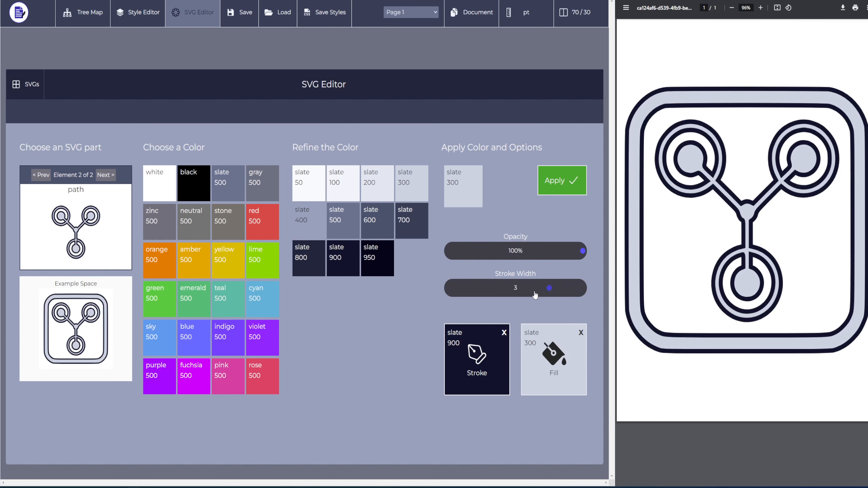
pyautogui.click(562, 181)
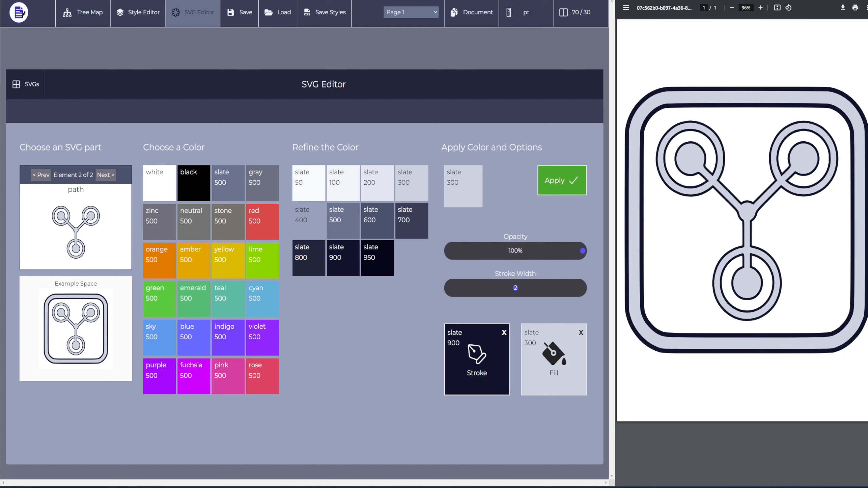
pyautogui.click(557, 192)
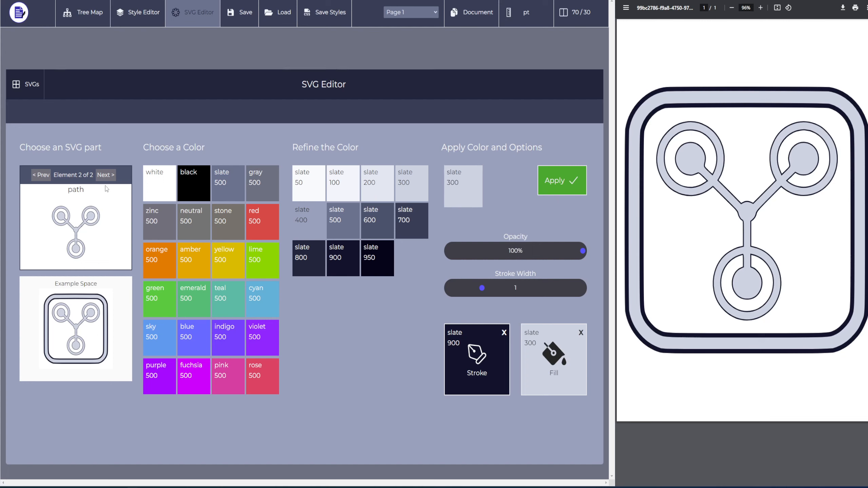
# - Try to advance past the last SVG element and return to the tree map
pyautogui.click(110, 176)
pyautogui.click(110, 176)
pyautogui.click(109, 176)
pyautogui.click(109, 176)
pyautogui.click(83, 13)
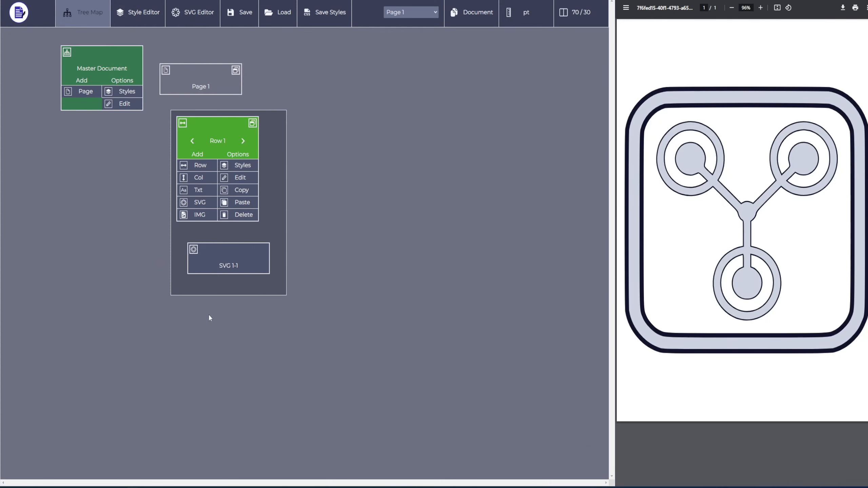